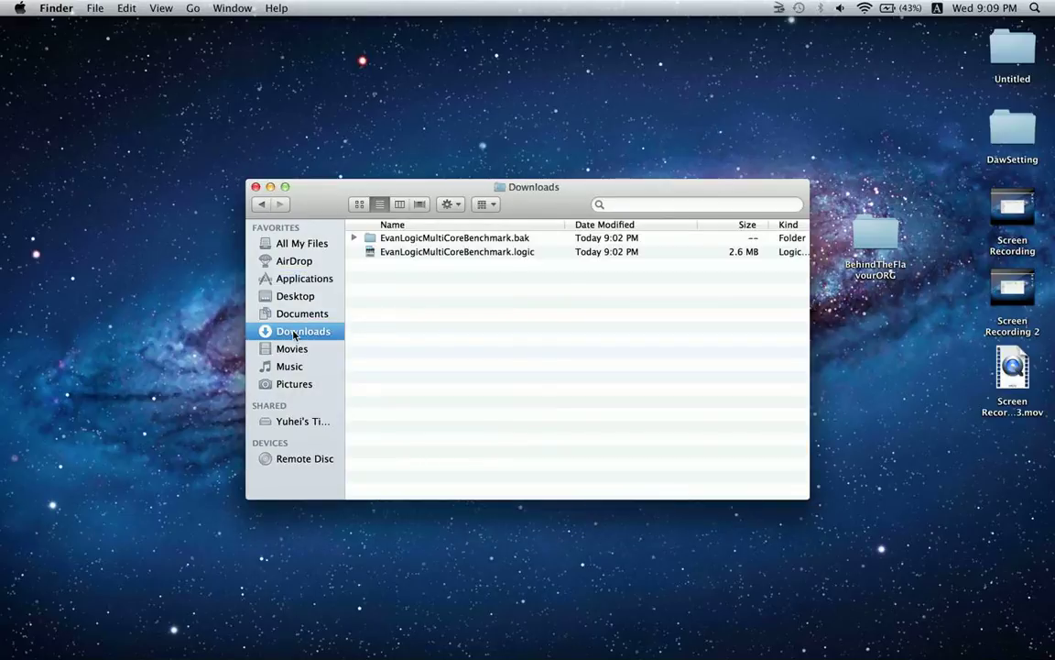
Open EvanLogicMultiCoreBenchmark.logic from the Downloads folder in Logic Pro.
{"action": "left_click", "coordinate": [402, 258]}
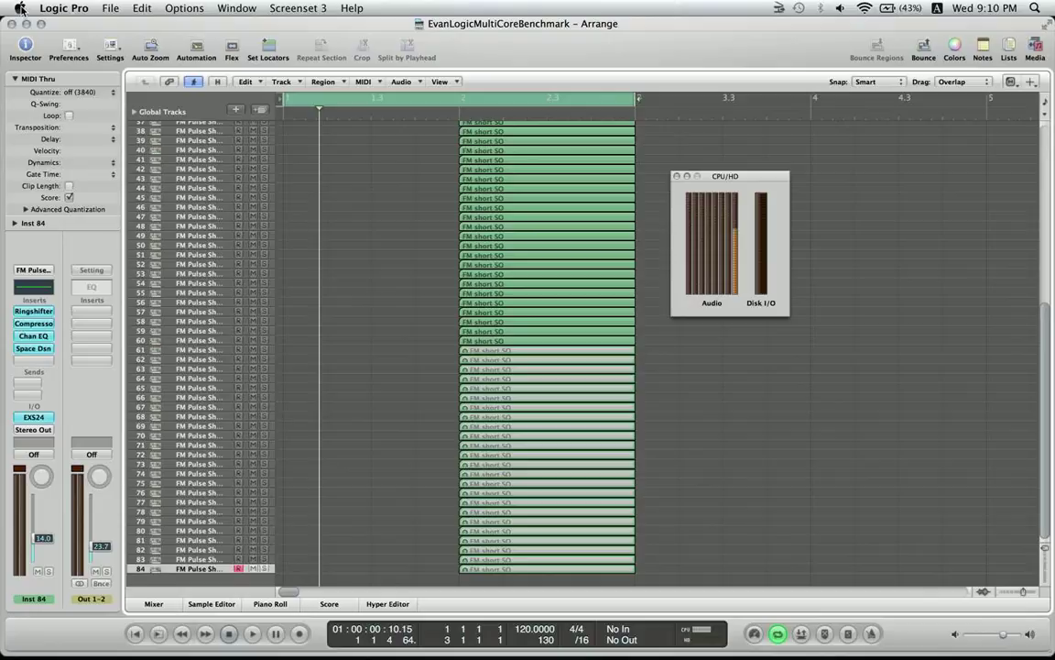
Open and dismiss the Apple menu while the benchmark project finishes loading.
{"action": "left_click", "coordinate": [19, 9]}
{"action": "left_click", "coordinate": [19, 8]}
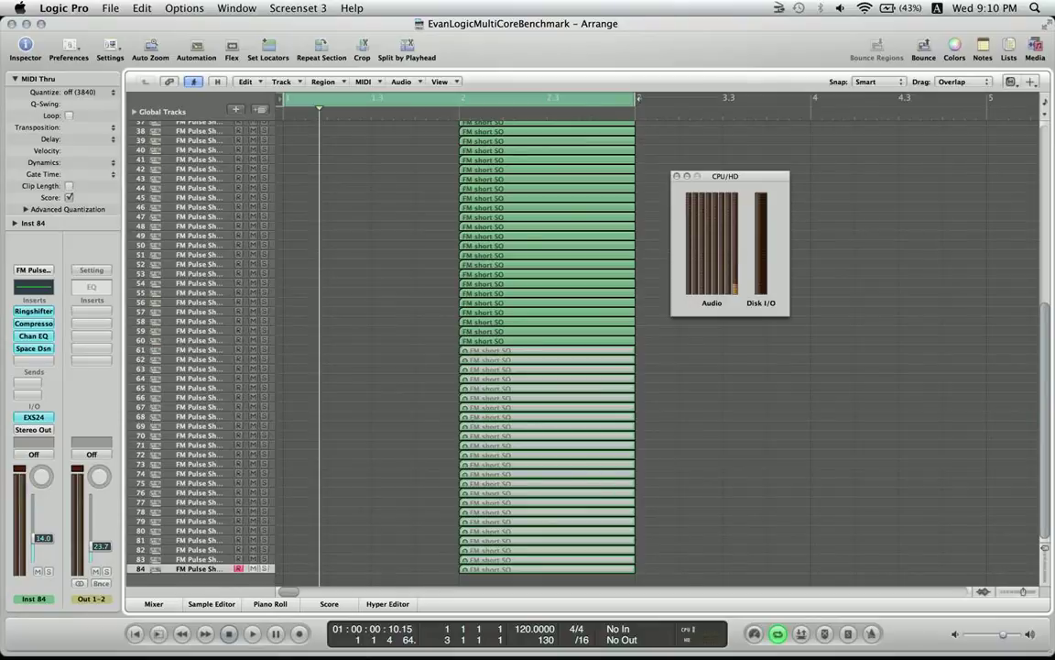
Bring up Logic Pro's Audio > Devices preferences showing Duet USB and a 128-sample buffer.
{"action": "left_click", "coordinate": [20, 7]}
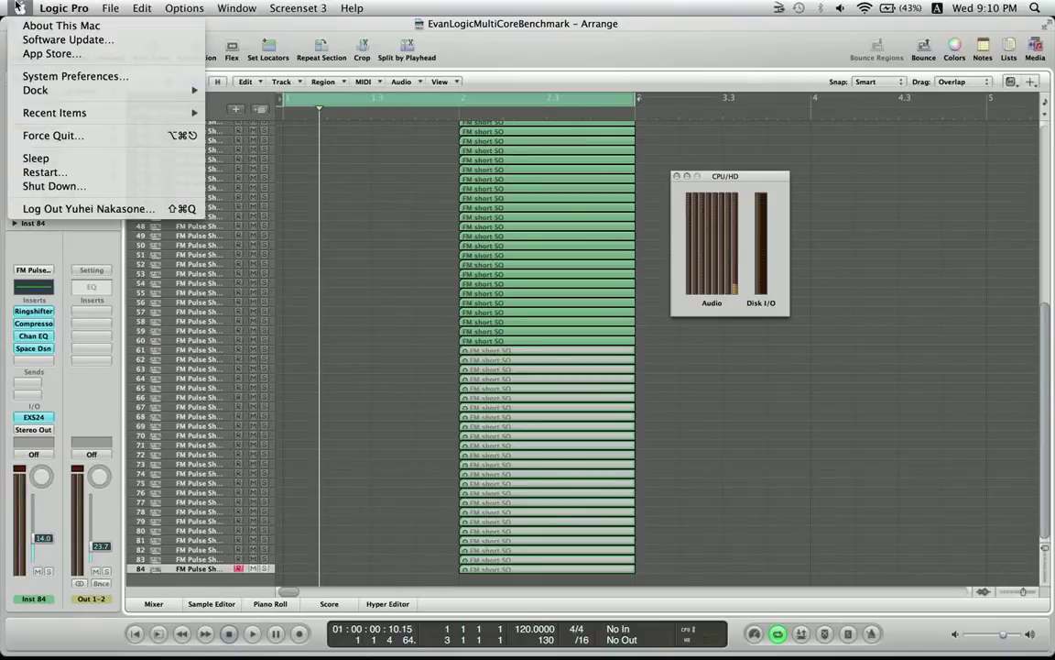
{"action": "left_click", "coordinate": [209, 18]}
{"action": "left_click", "coordinate": [20, 7]}
{"action": "key", "text": "Escape"}
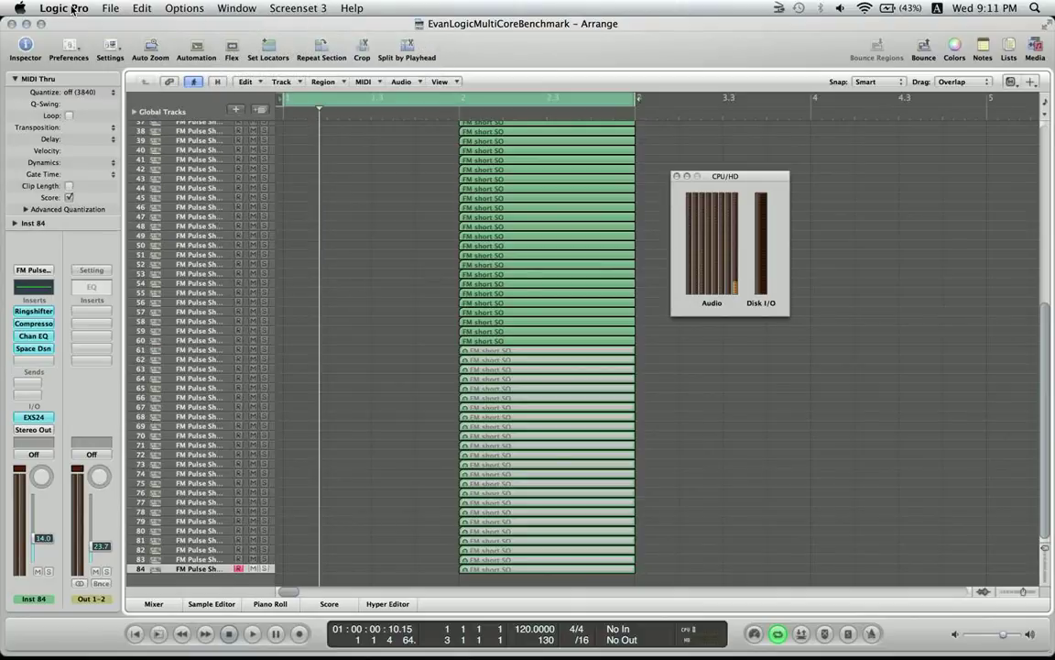
{"action": "left_click", "coordinate": [72, 9]}
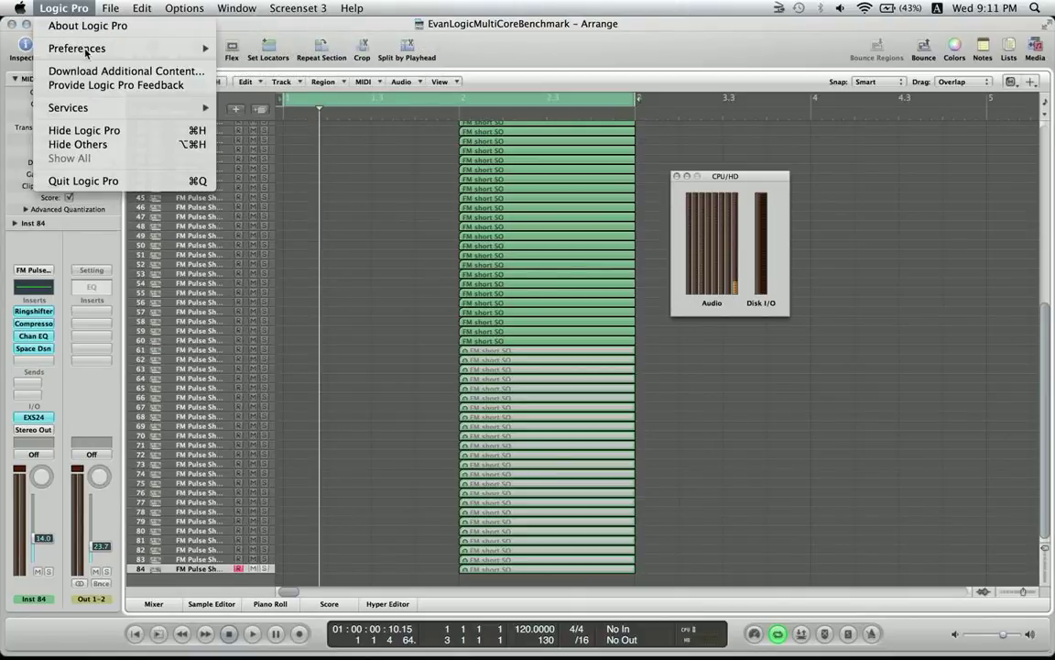
{"action": "key", "text": "Escape"}
{"action": "left_click", "coordinate": [62, 8]}
{"action": "mouse_move", "coordinate": [77, 48]}
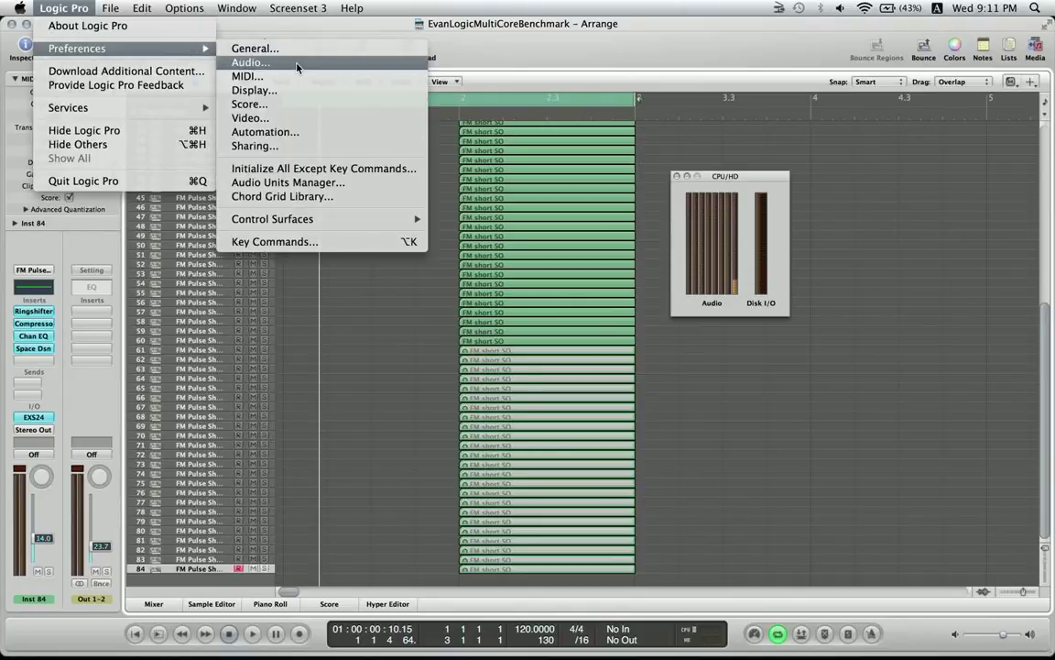
{"action": "left_click", "coordinate": [297, 62]}
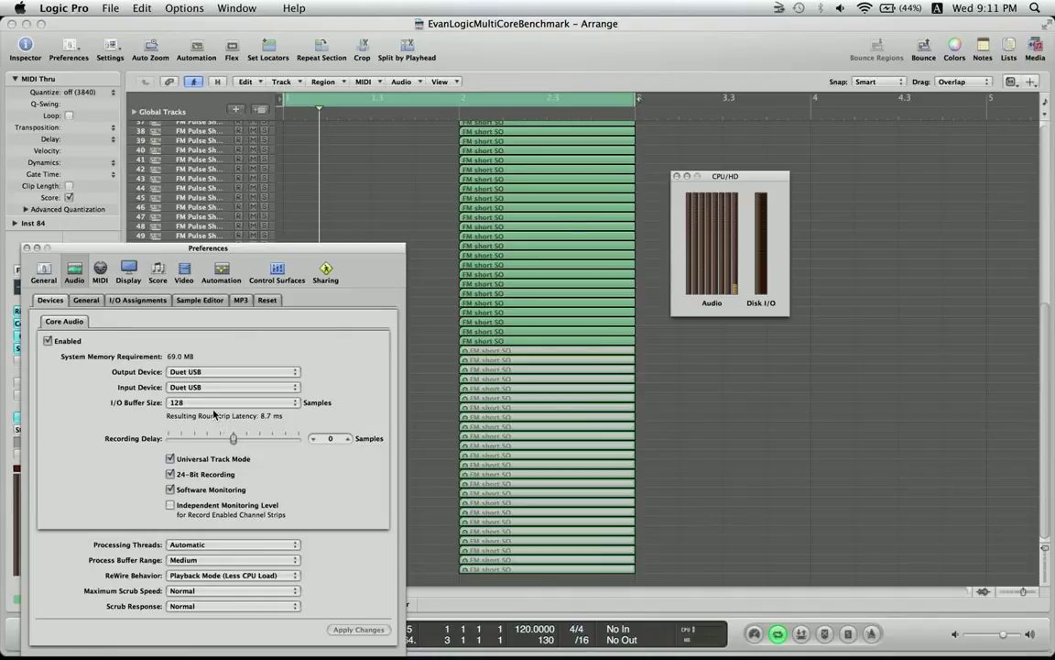
Close Preferences, place the playhead just before bar 2, and show then hide the Mixer.
{"action": "left_click", "coordinate": [27, 248]}
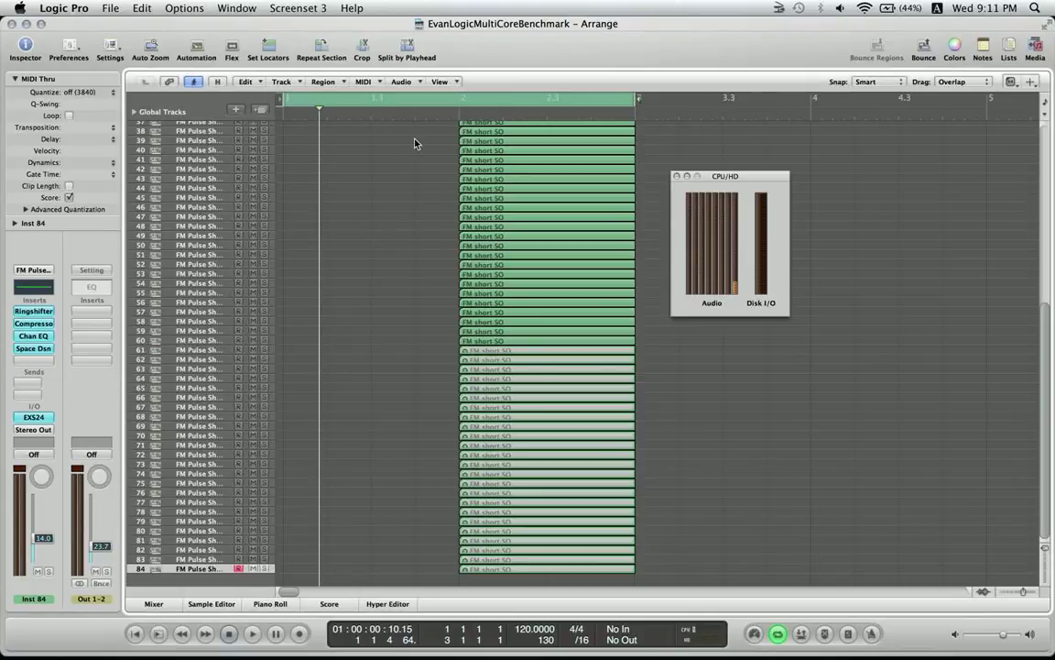
{"action": "left_click", "coordinate": [442, 114]}
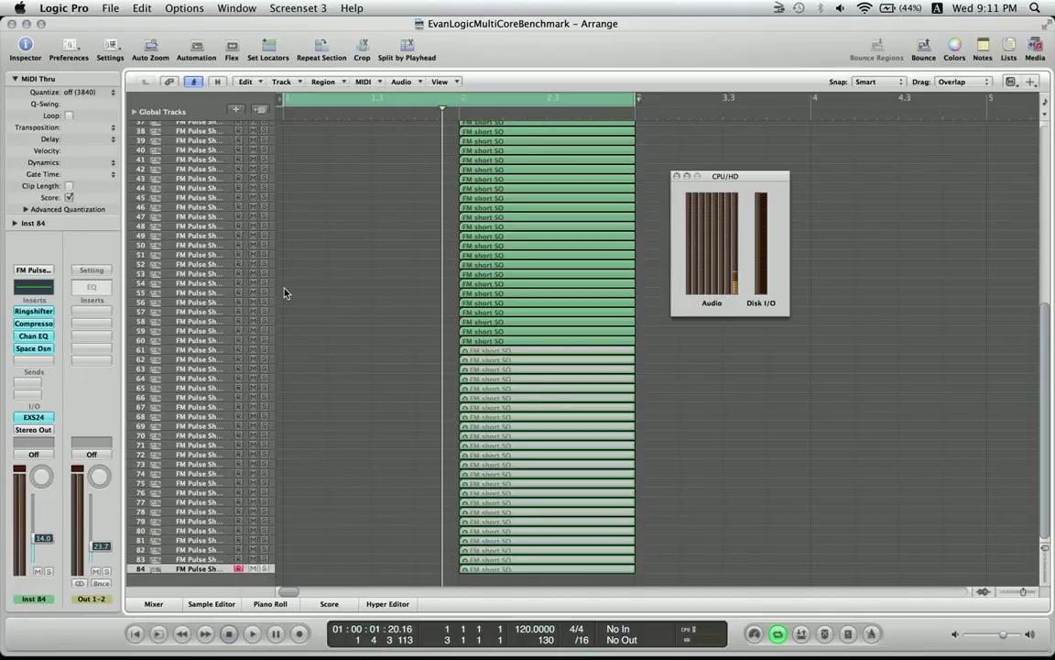
{"action": "key", "text": "x"}
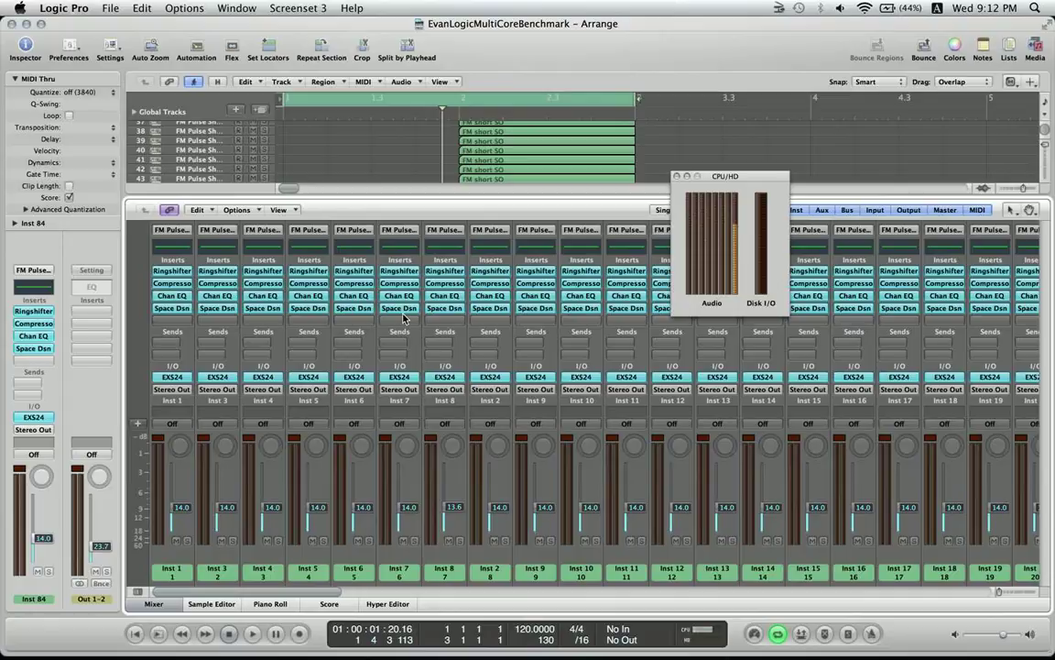
{"action": "key", "text": "x"}
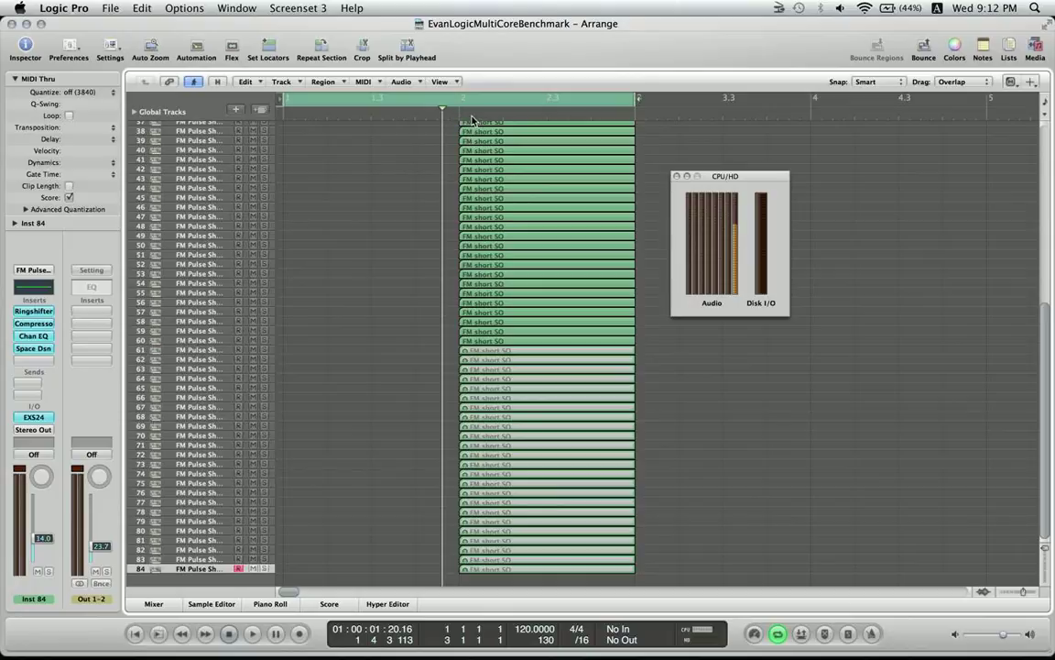
Switch to the Pointer tool and open the FM short SQ region on track 38 for note editing.
{"action": "key", "text": "Escape"}
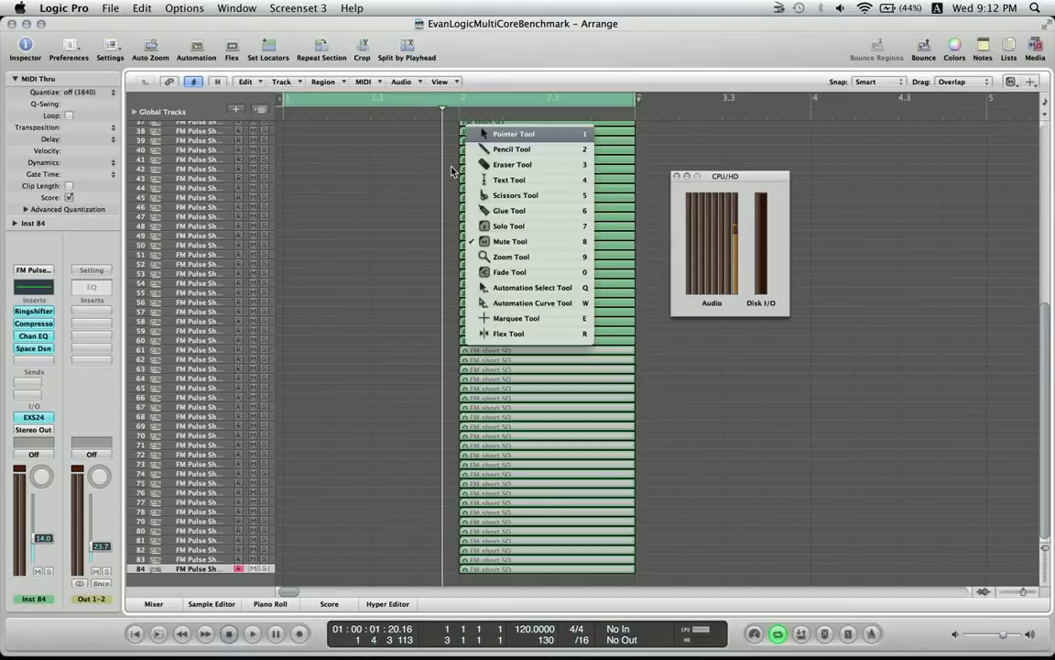
{"action": "left_click", "coordinate": [500, 134]}
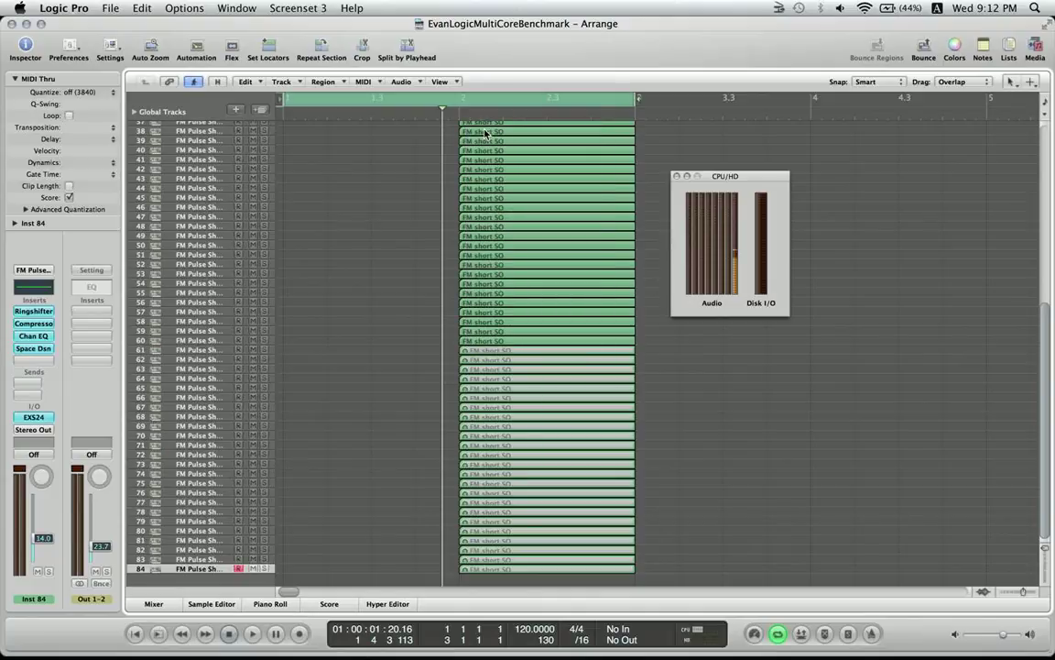
{"action": "left_click", "coordinate": [482, 134]}
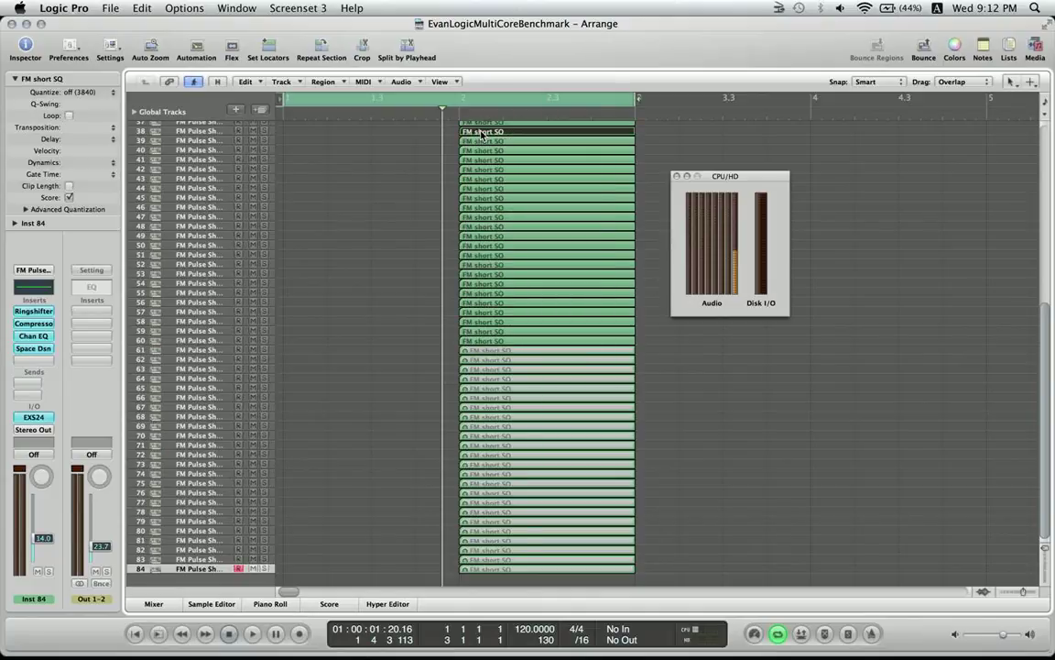
{"action": "double_click", "coordinate": [482, 135]}
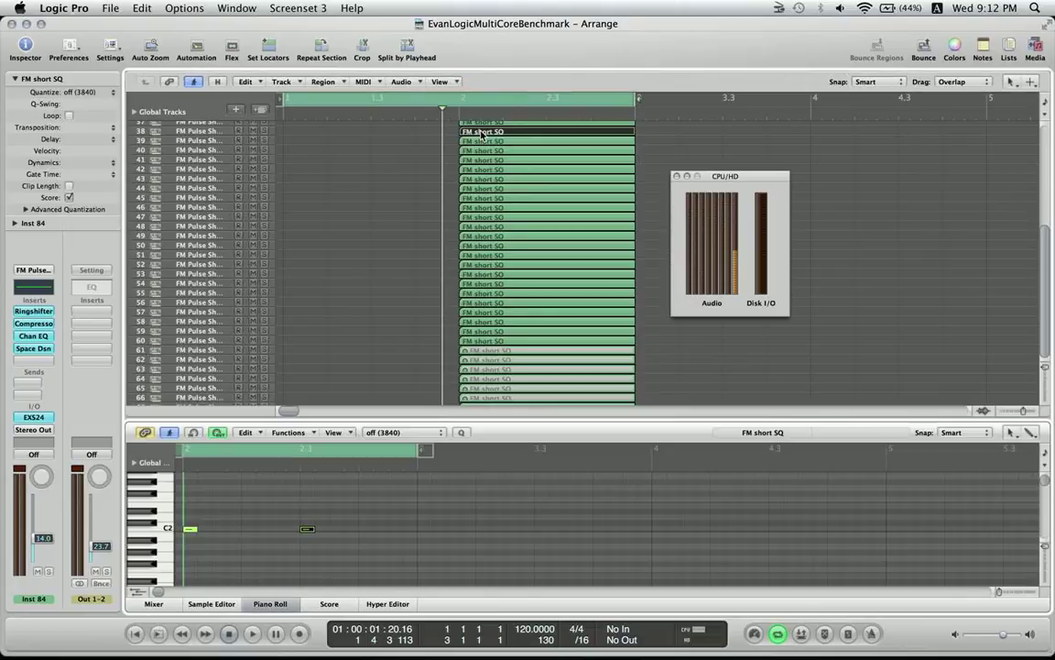
{"action": "left_click", "coordinate": [385, 466]}
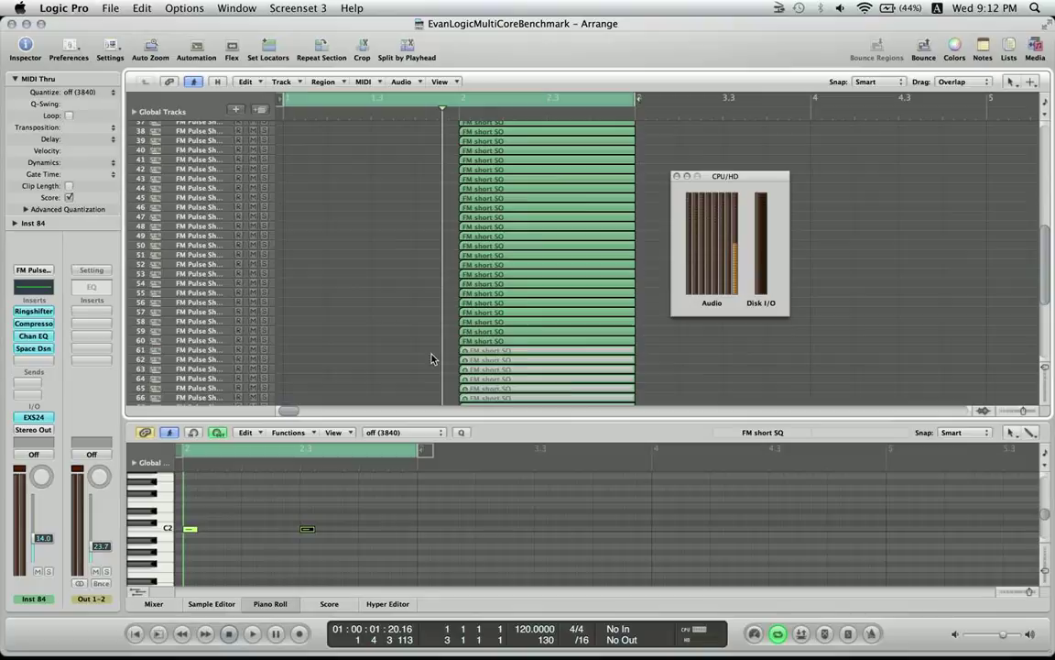
Swap the note editor for the Mixer, then hide the Mixer to show tracks 37–84.
{"action": "left_click", "coordinate": [1012, 82]}
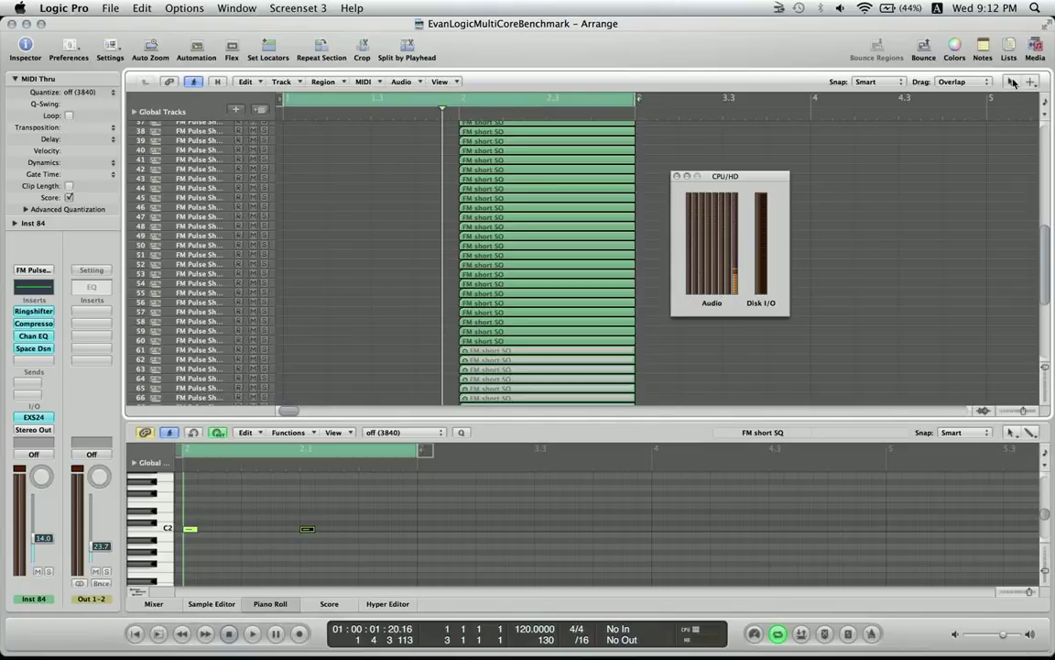
{"action": "key", "text": "x"}
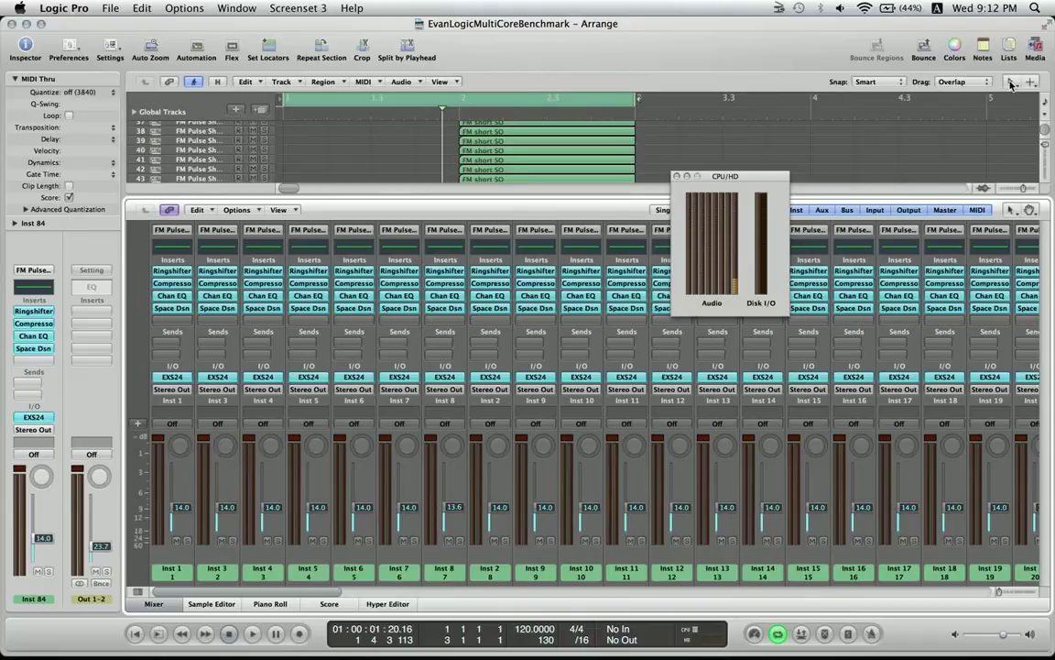
{"action": "left_click", "coordinate": [1012, 82]}
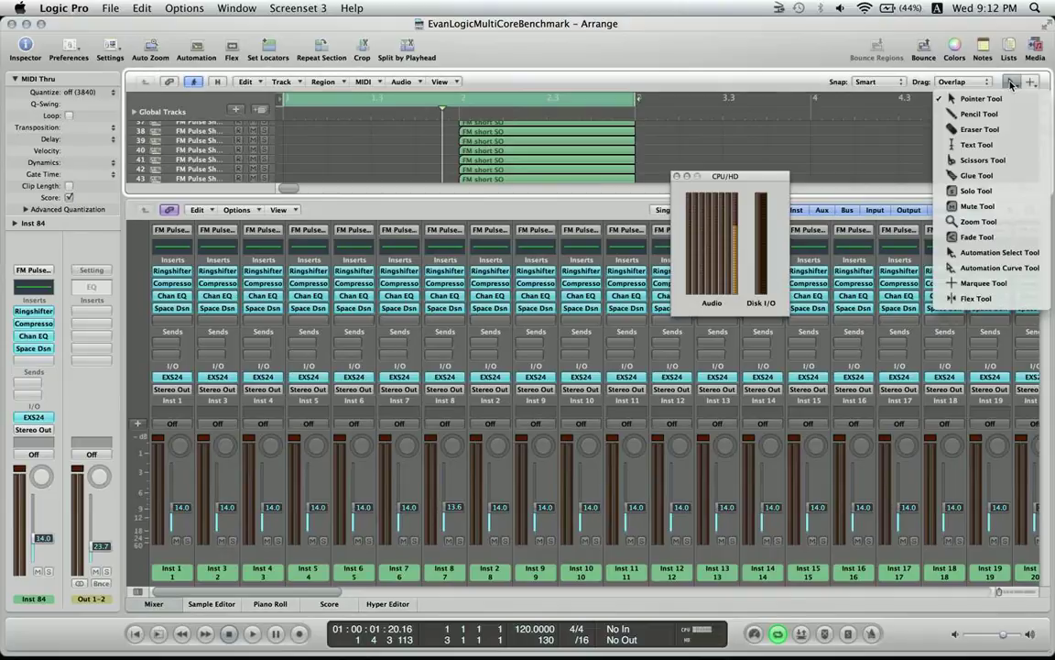
{"action": "left_click", "coordinate": [999, 85]}
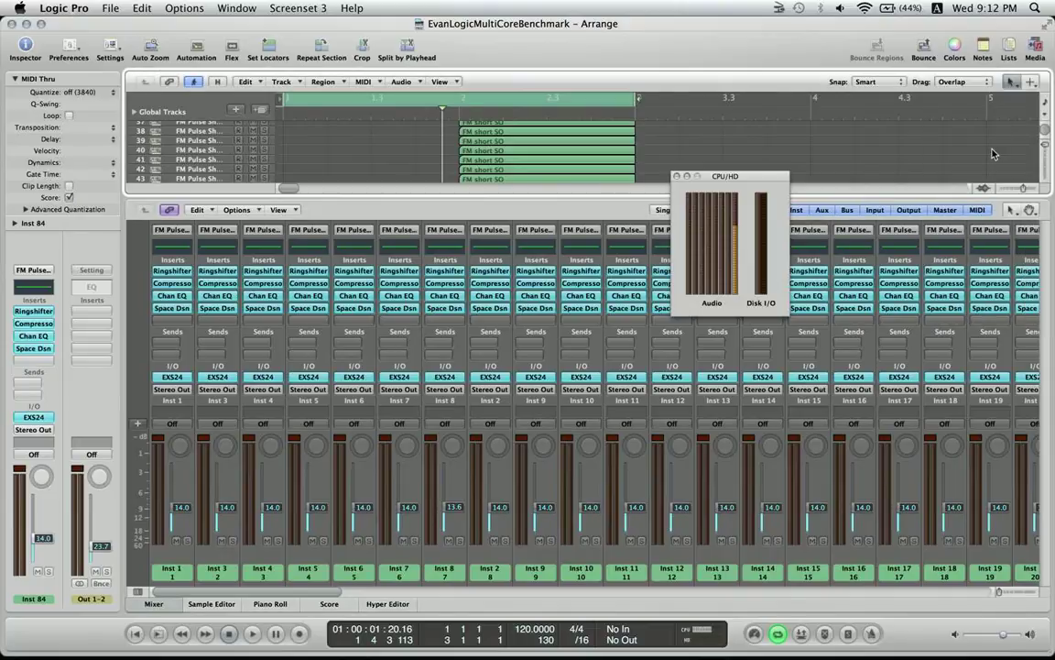
{"action": "left_click", "coordinate": [1011, 82]}
{"action": "key", "text": "x"}
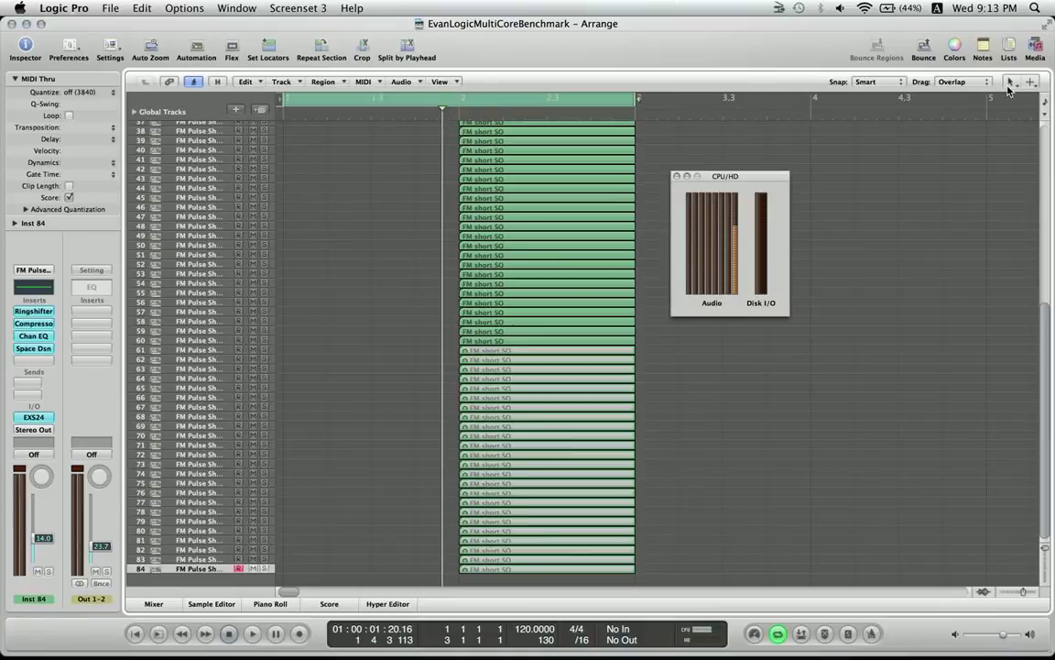
Switch to the Mute tool, unmute the region on track 64, and start playback.
{"action": "left_click", "coordinate": [1010, 83]}
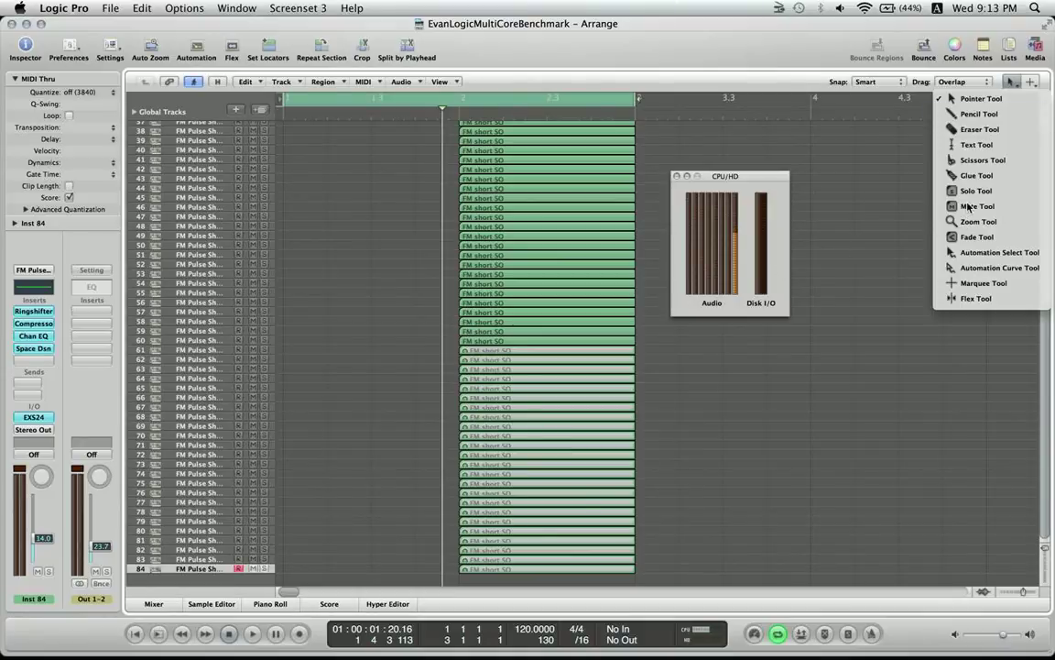
{"action": "key", "text": "Escape"}
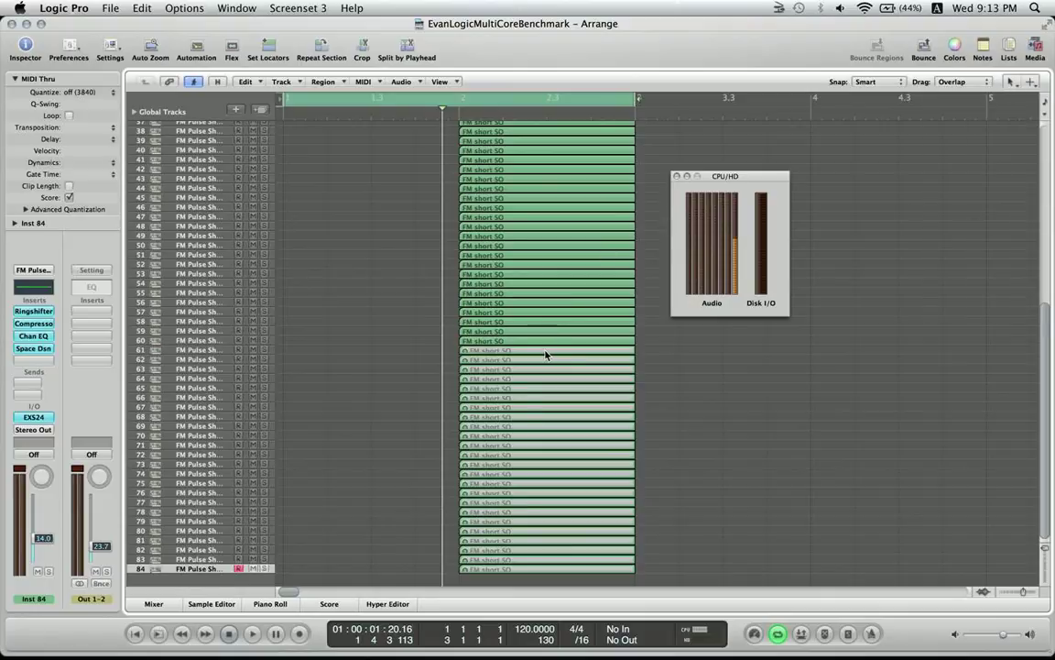
{"action": "key", "text": "Escape"}
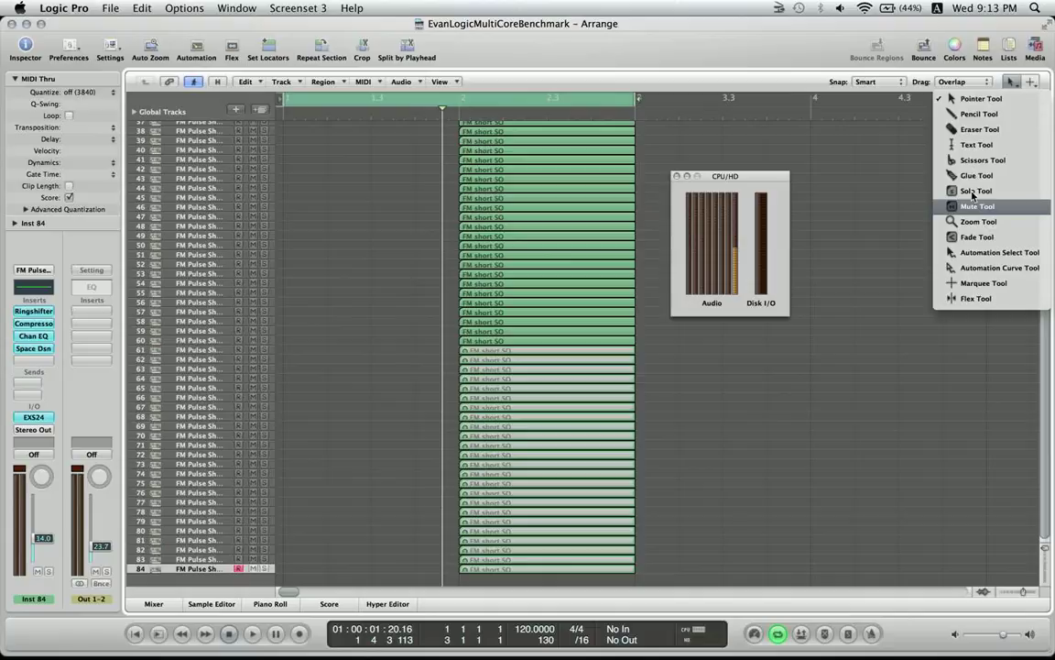
{"action": "left_click", "coordinate": [972, 205]}
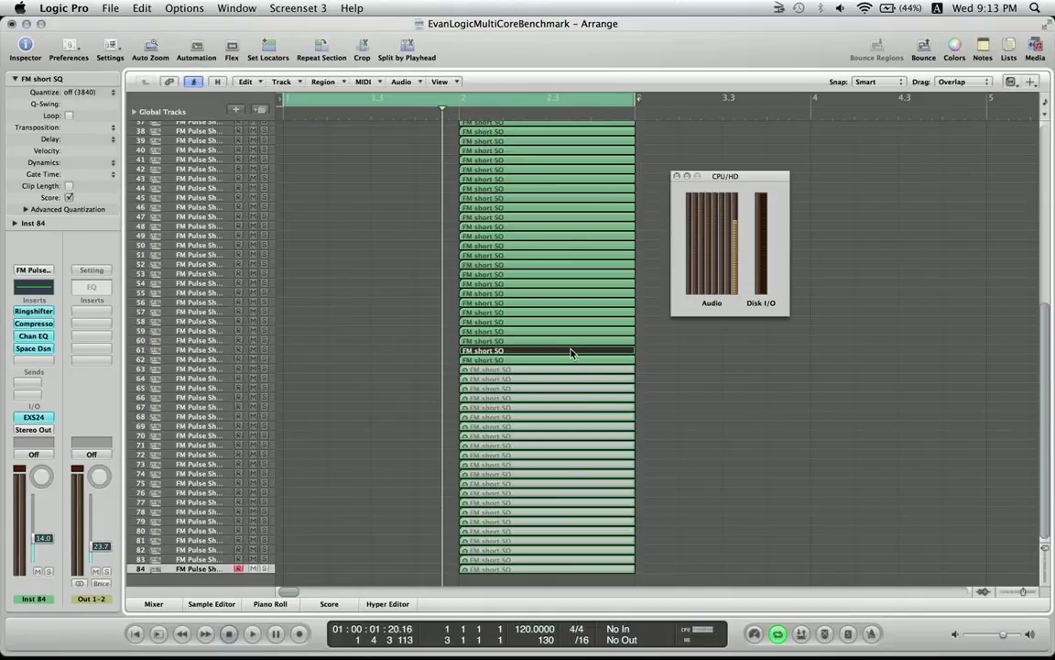
{"action": "left_click", "coordinate": [551, 380]}
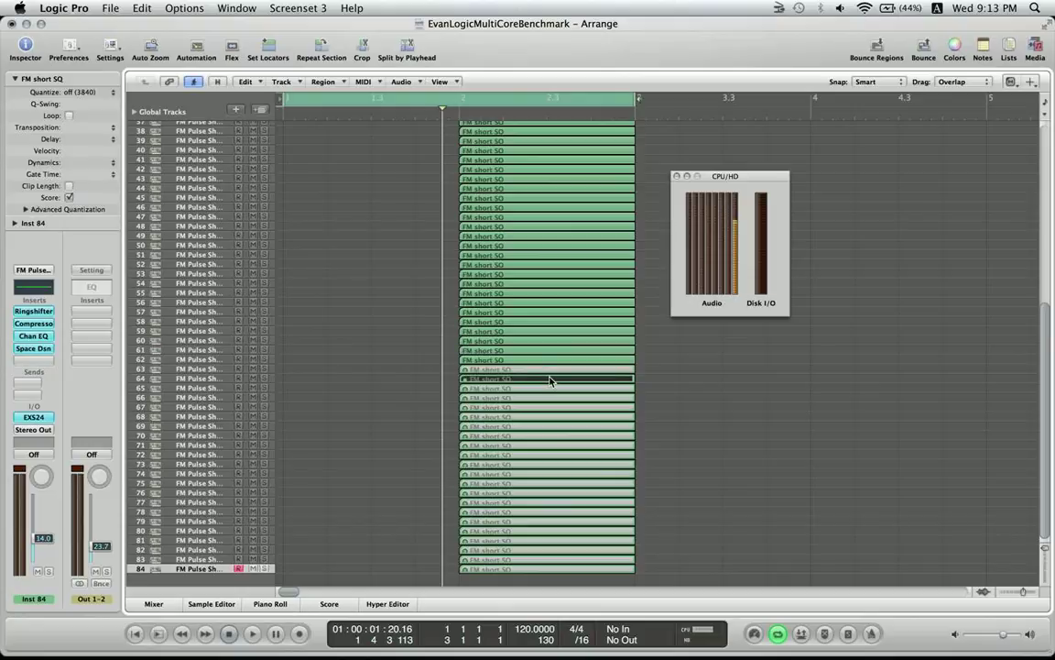
{"action": "key", "text": "space"}
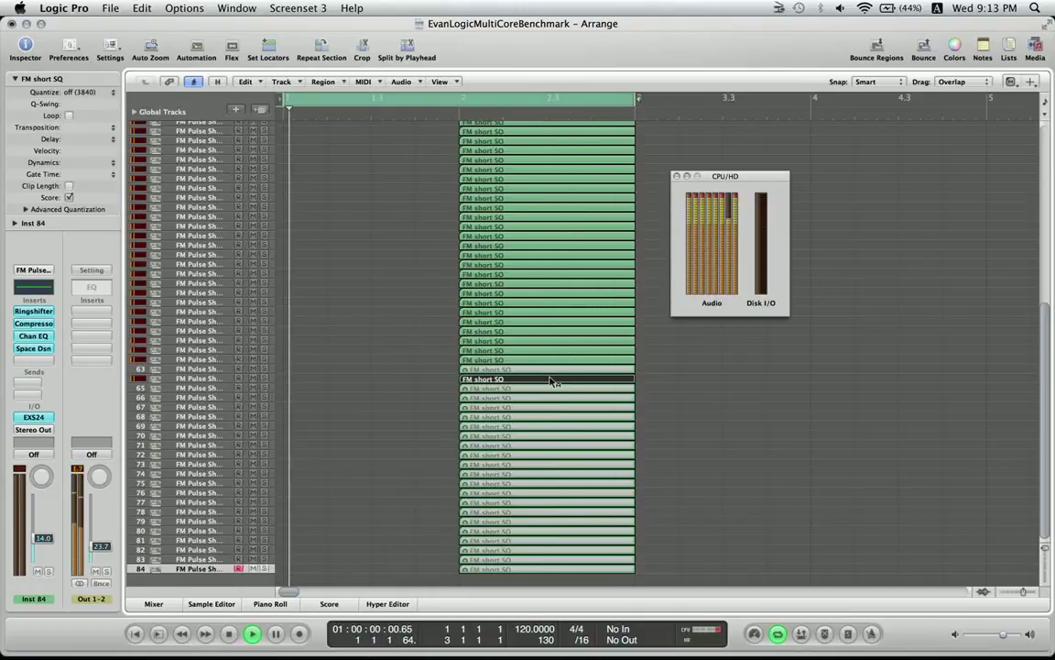
Unmute regions on tracks 63 and 65–68 with M, then dismiss the System Overload alert.
{"action": "left_click", "coordinate": [545, 372]}
{"action": "key", "text": "m"}
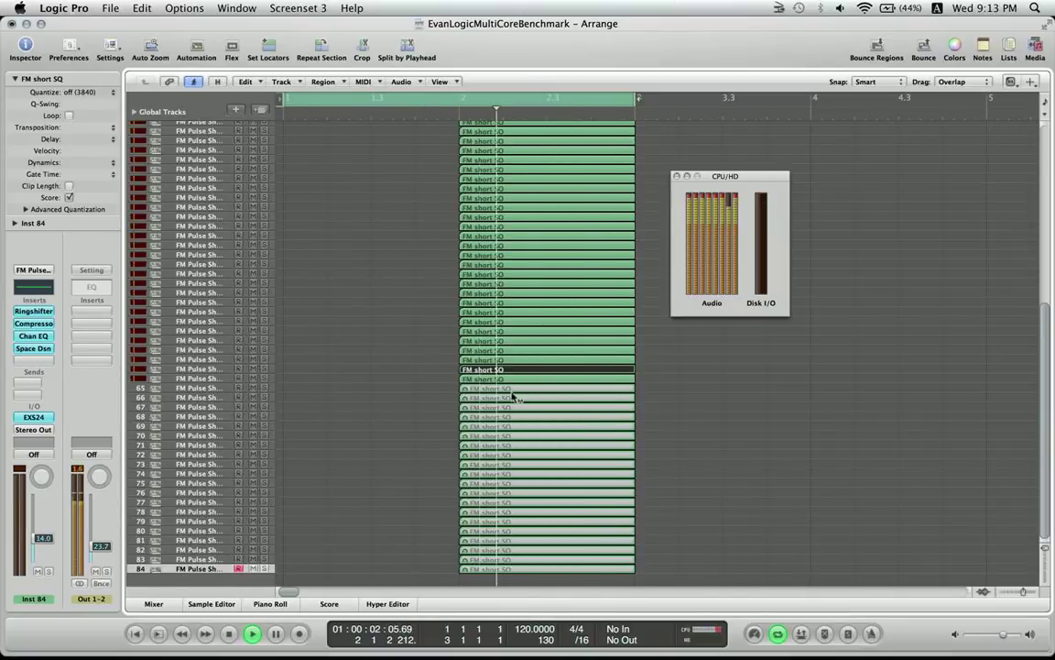
{"action": "left_click", "coordinate": [511, 388]}
{"action": "key", "text": "m"}
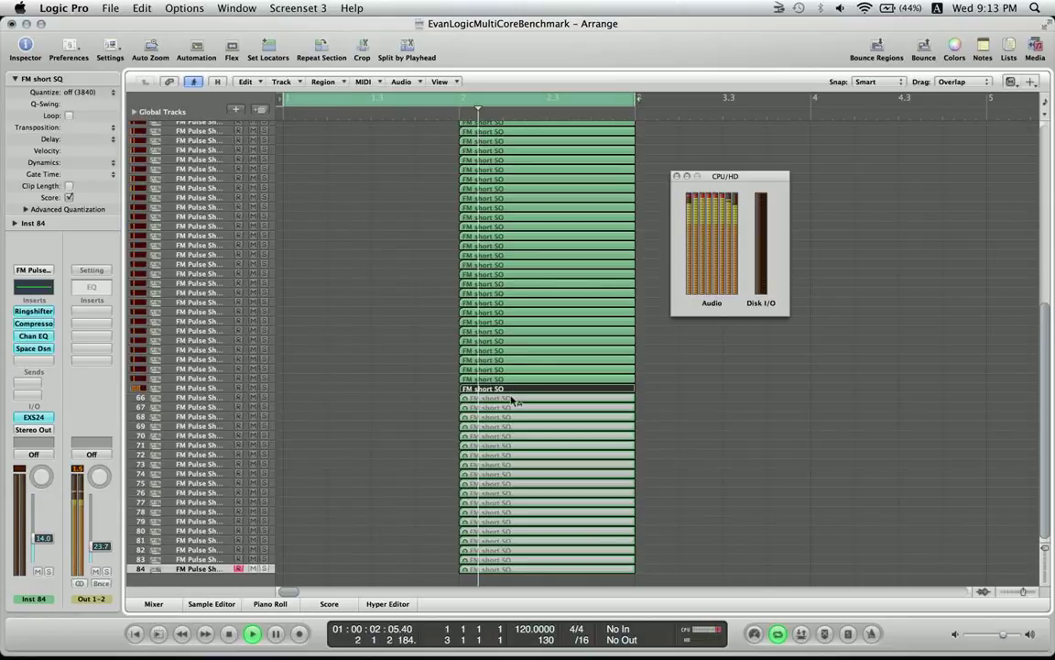
{"action": "left_click", "coordinate": [513, 400]}
{"action": "key", "text": "m"}
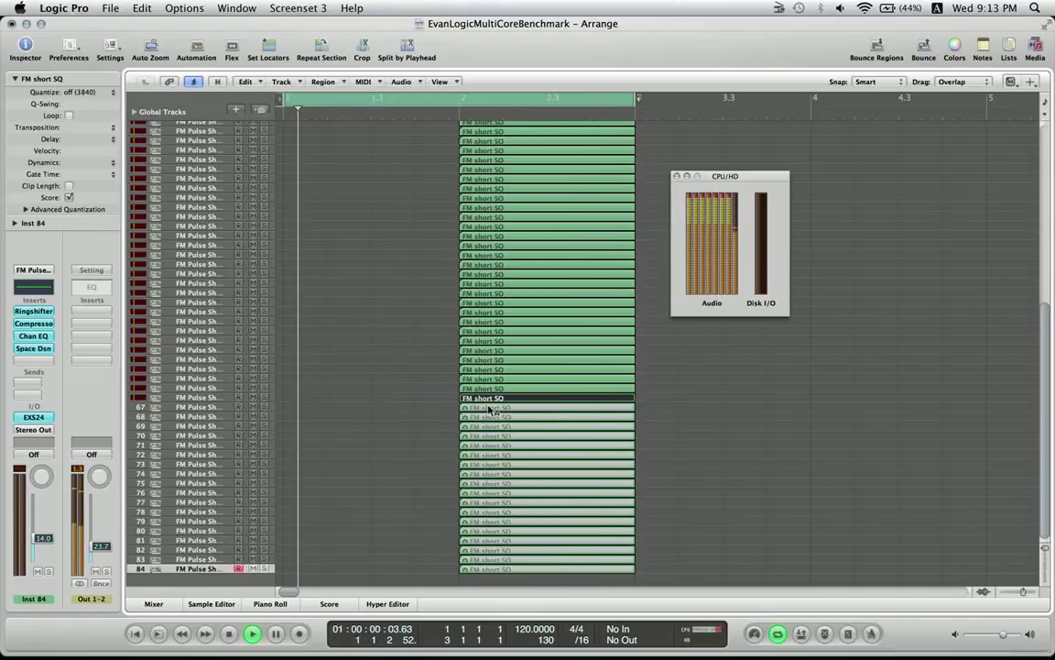
{"action": "left_click", "coordinate": [493, 408]}
{"action": "key", "text": "m"}
{"action": "left_click", "coordinate": [490, 419]}
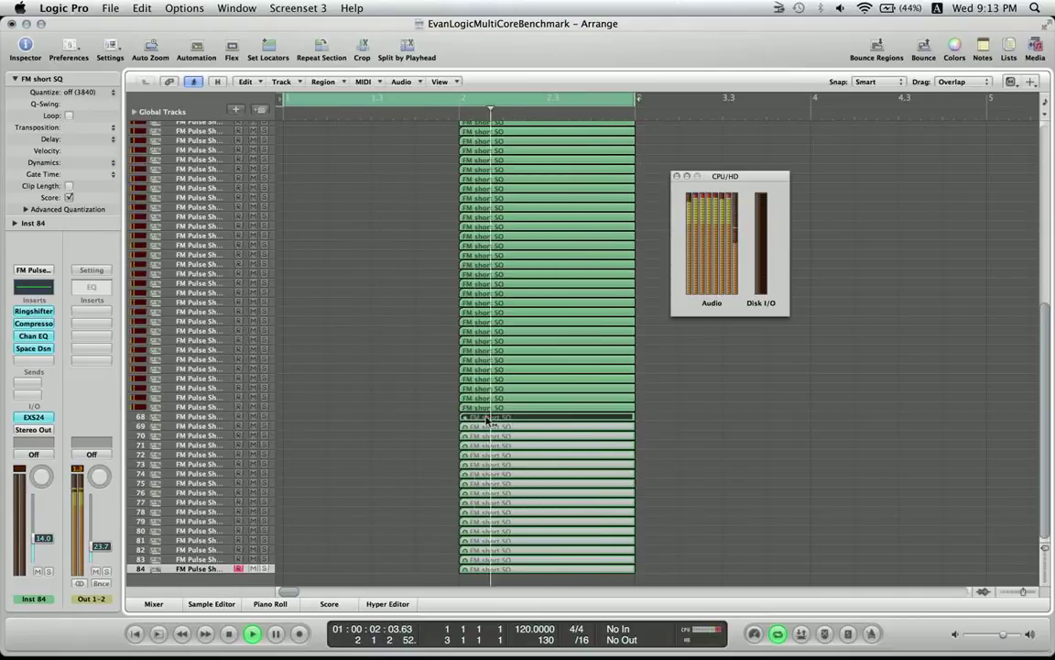
{"action": "key", "text": "m"}
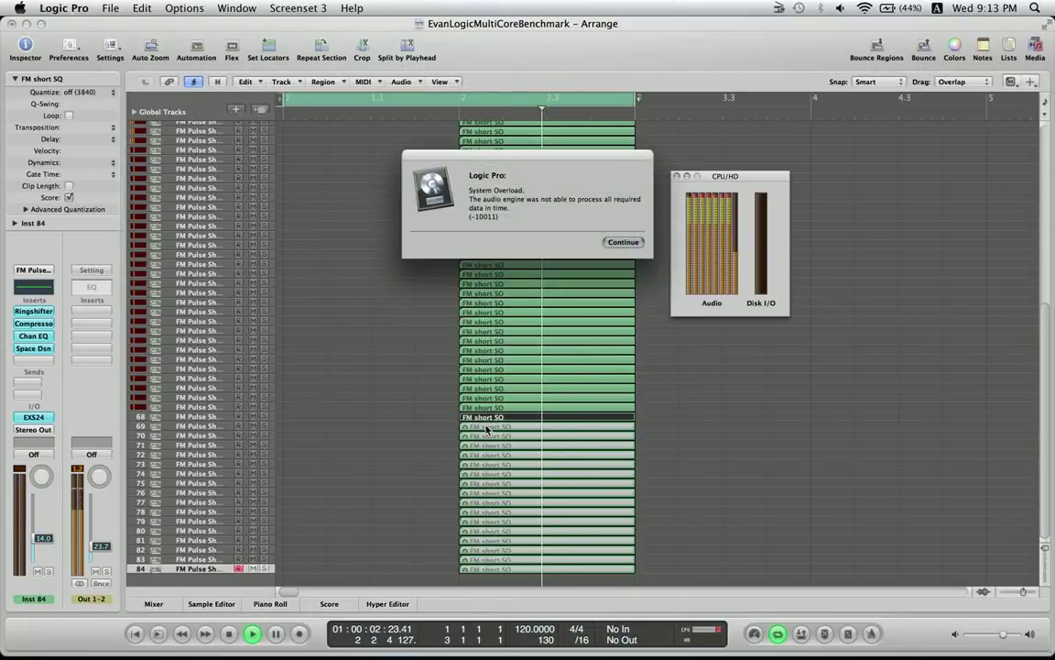
{"action": "left_click", "coordinate": [619, 244]}
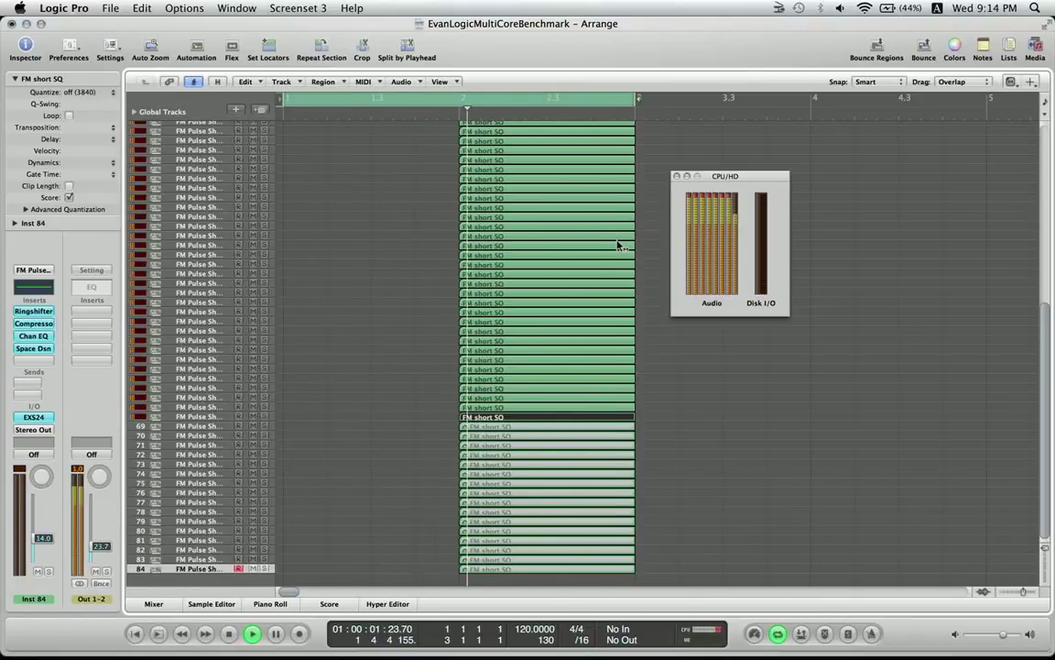
Unmute the regions on tracks 69, 70 and 71 during playback.
{"action": "left_click", "coordinate": [485, 428]}
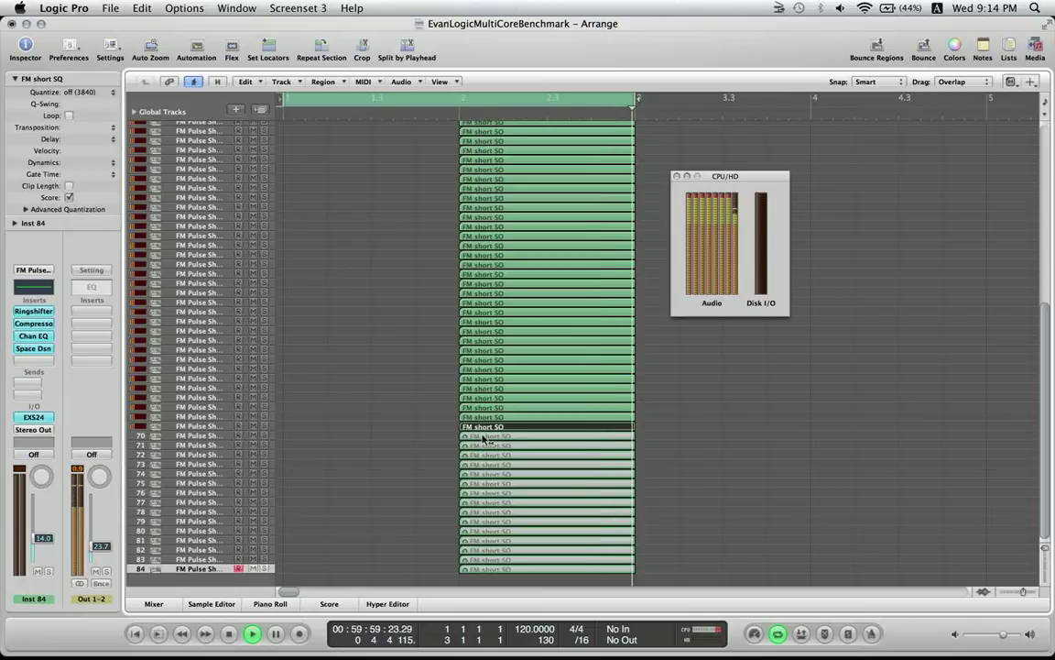
{"action": "left_click", "coordinate": [484, 438]}
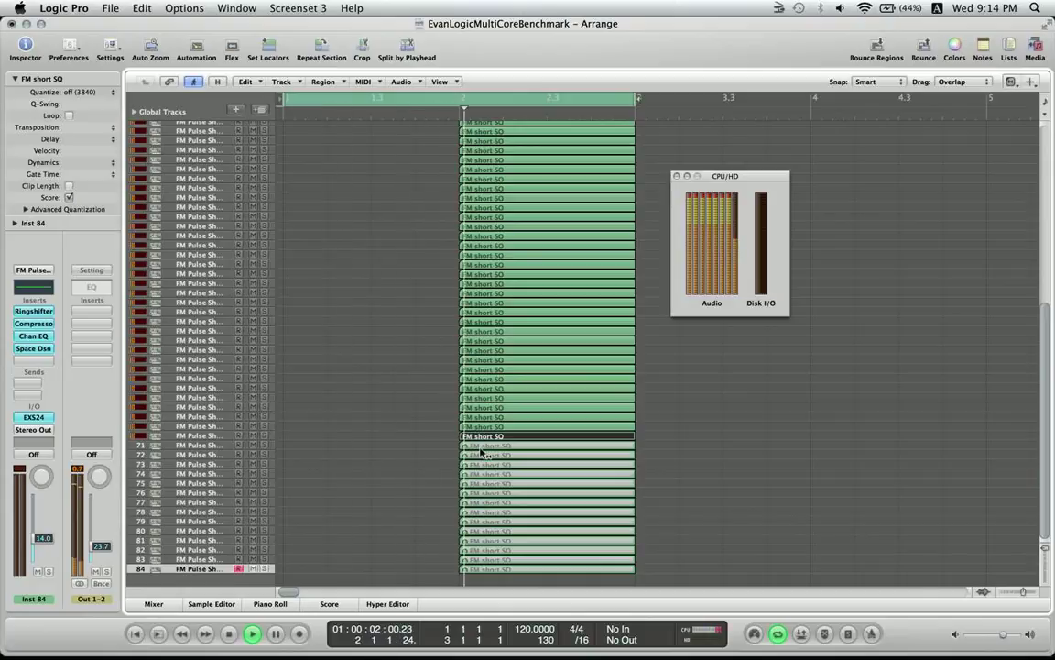
{"action": "key", "text": "Down"}
{"action": "key", "text": "m"}
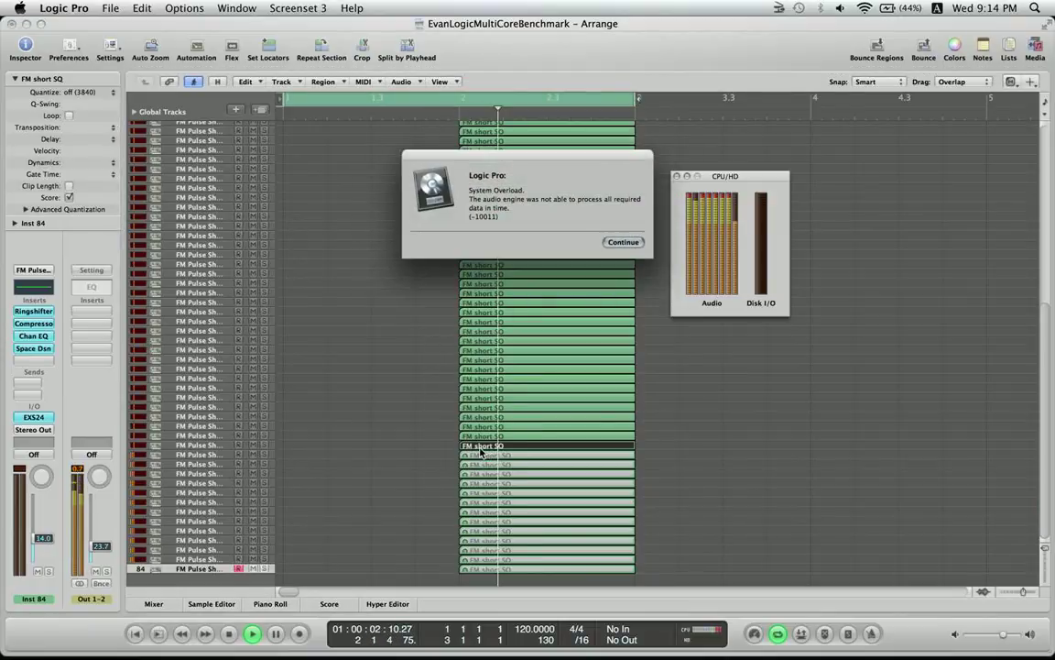
Dismiss the overload alerts, restart playback, and re-mute the lowest newly unmuted region.
{"action": "key", "text": "Return"}
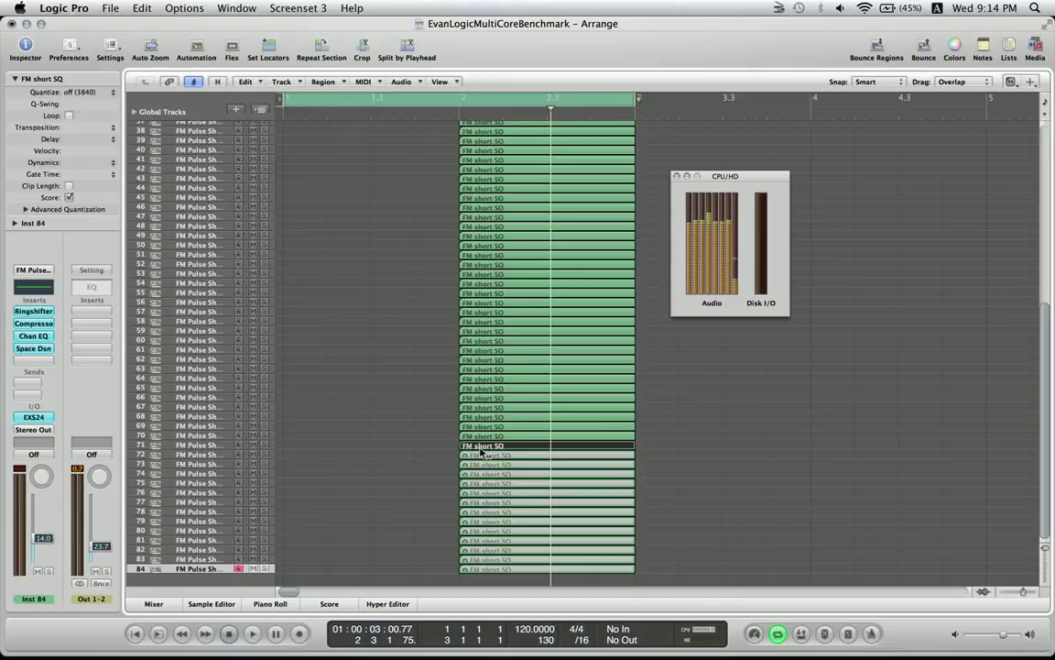
{"action": "key", "text": "space"}
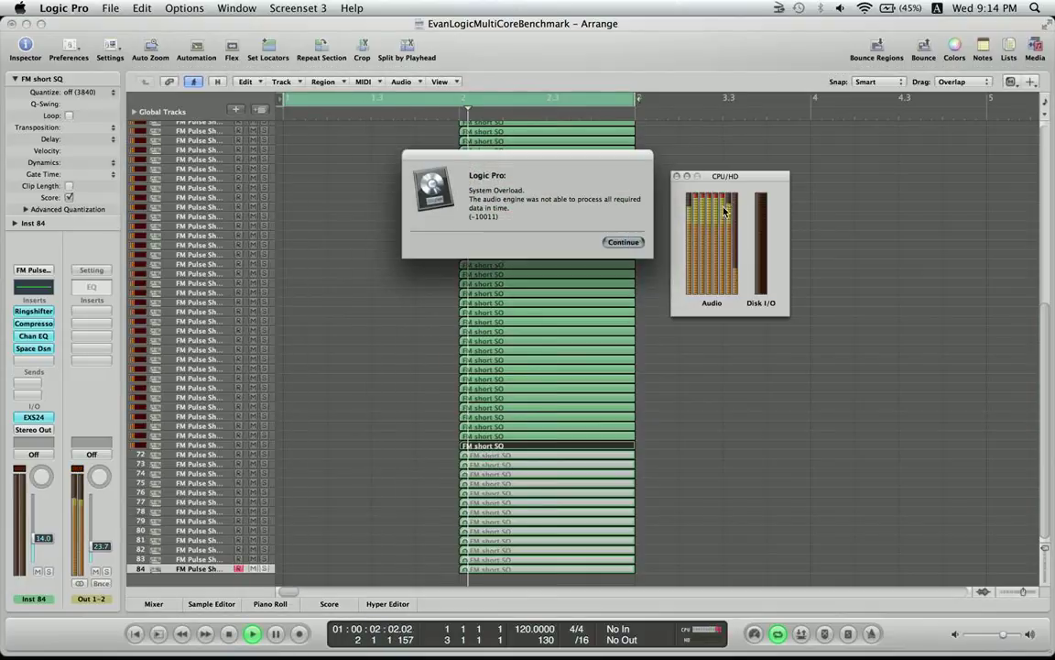
{"action": "left_click", "coordinate": [626, 243]}
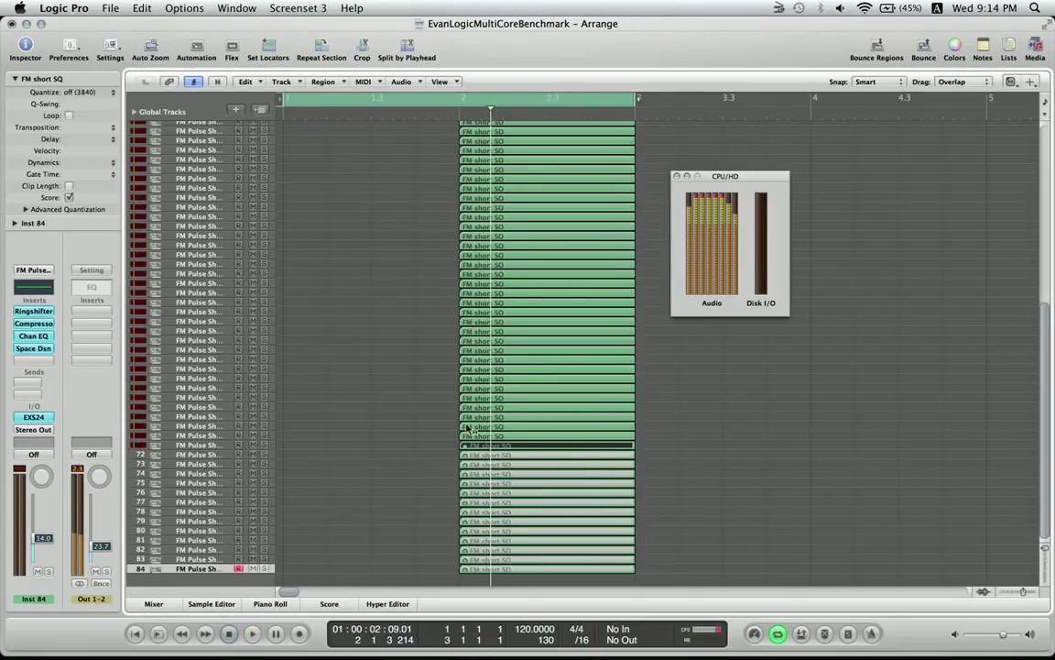
{"action": "left_click", "coordinate": [468, 437]}
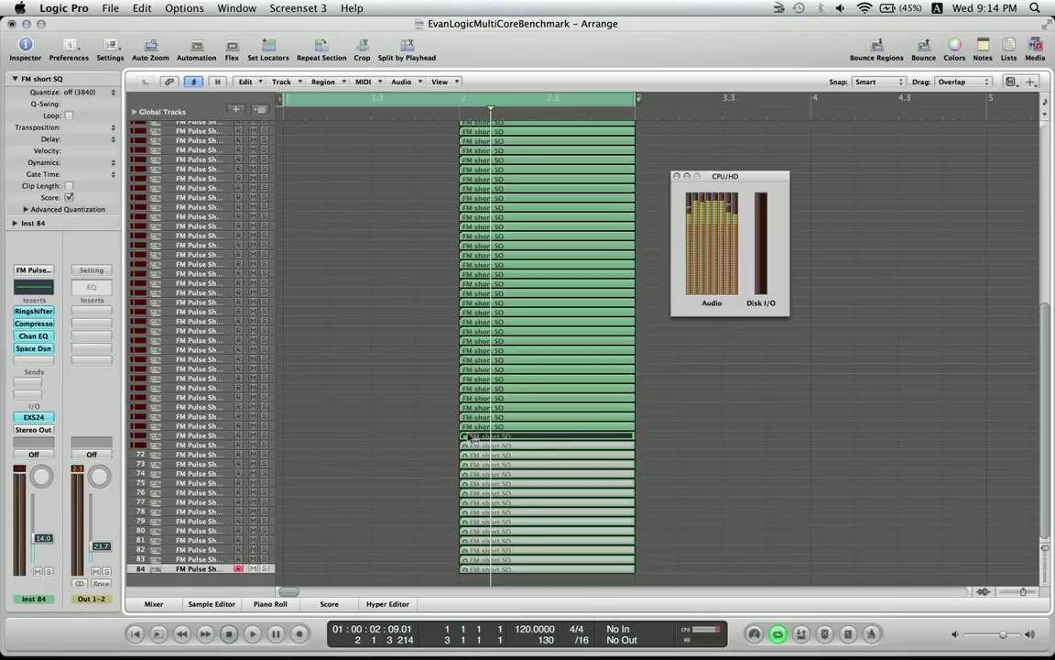
Restart playback from the beginning to watch the CPU load.
{"action": "key", "text": "space"}
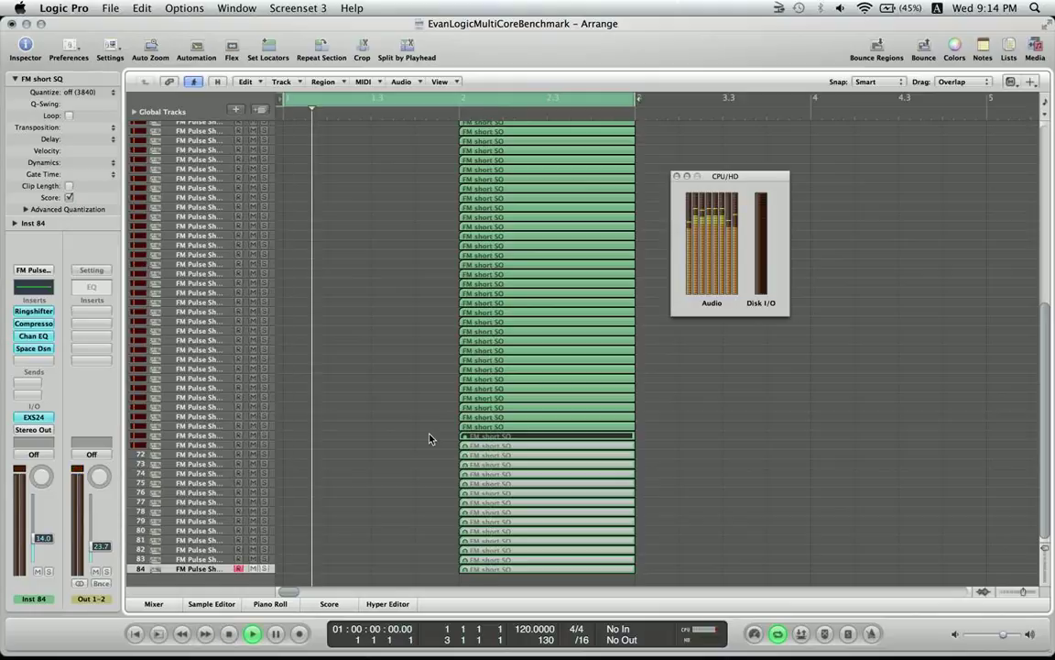